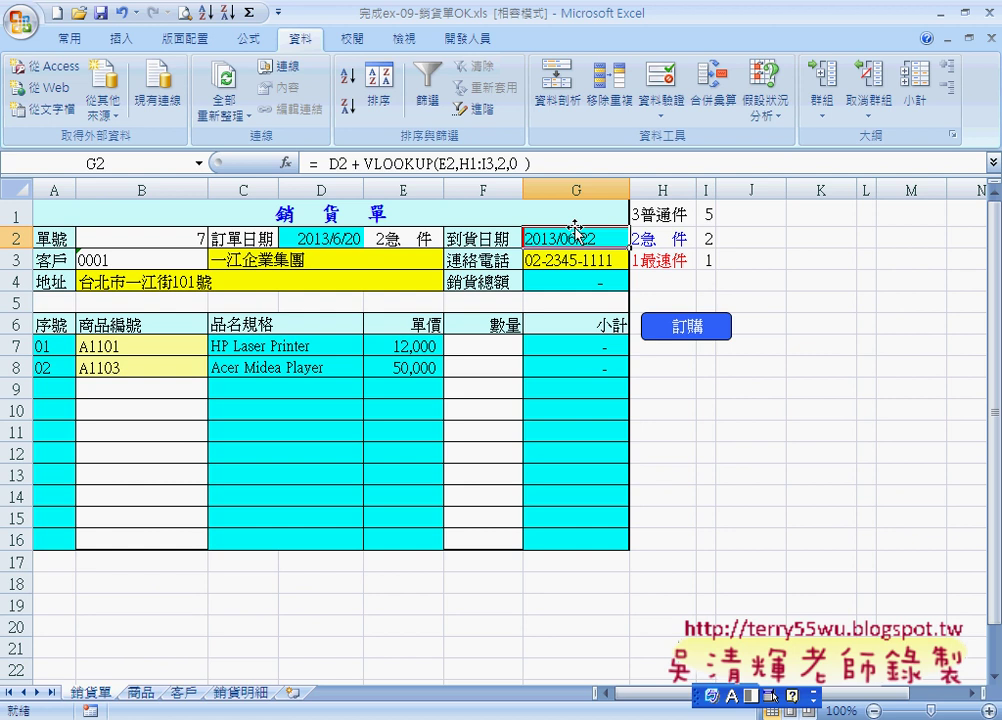
- Try delivery types 3普通件 and 2急件 in E2, then settle on 1最速件
click(389, 238)
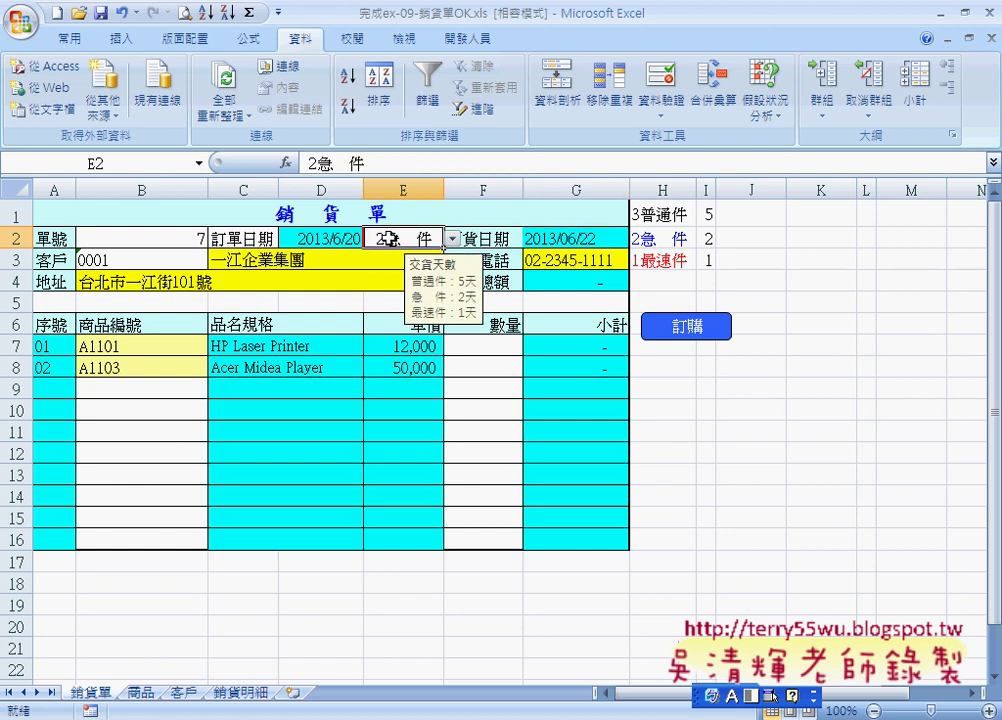
click(452, 239)
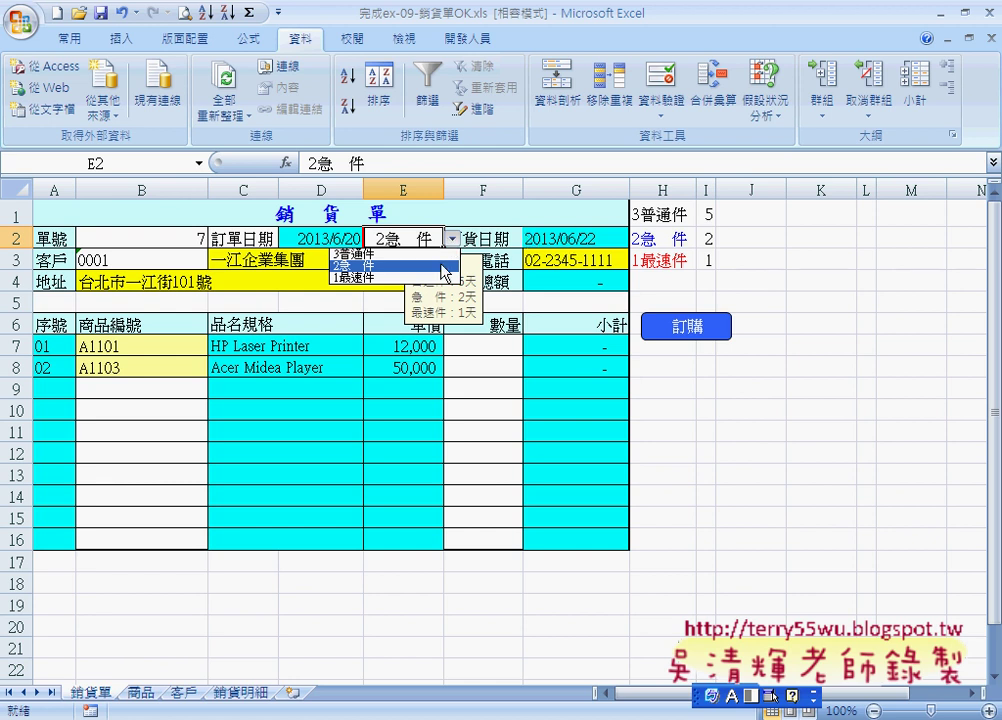
click(352, 254)
click(452, 239)
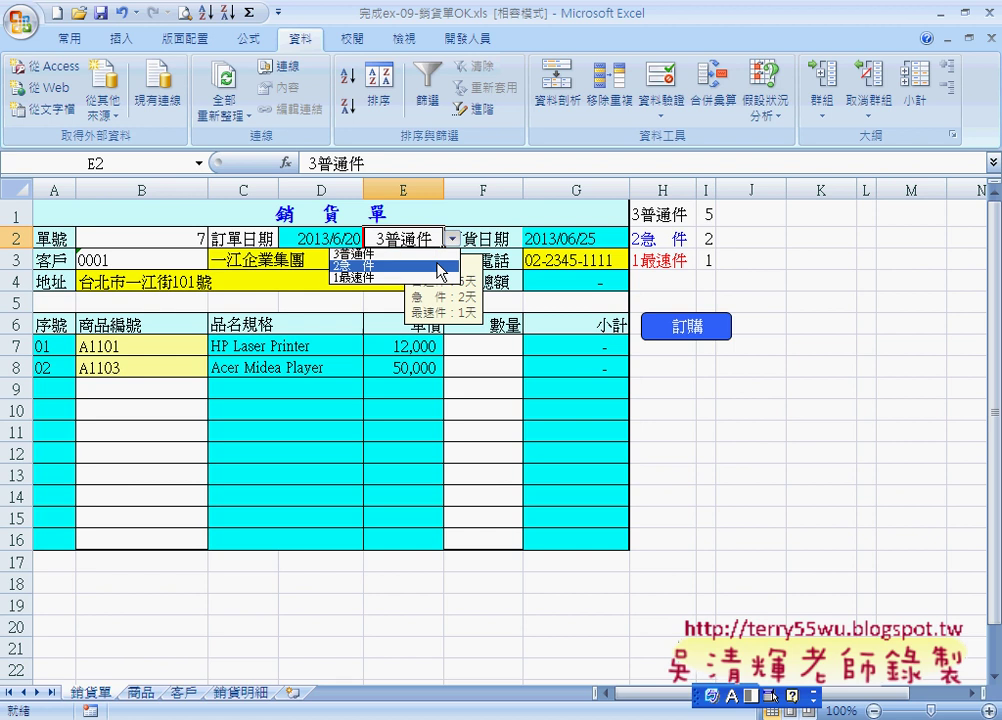
click(437, 264)
click(452, 239)
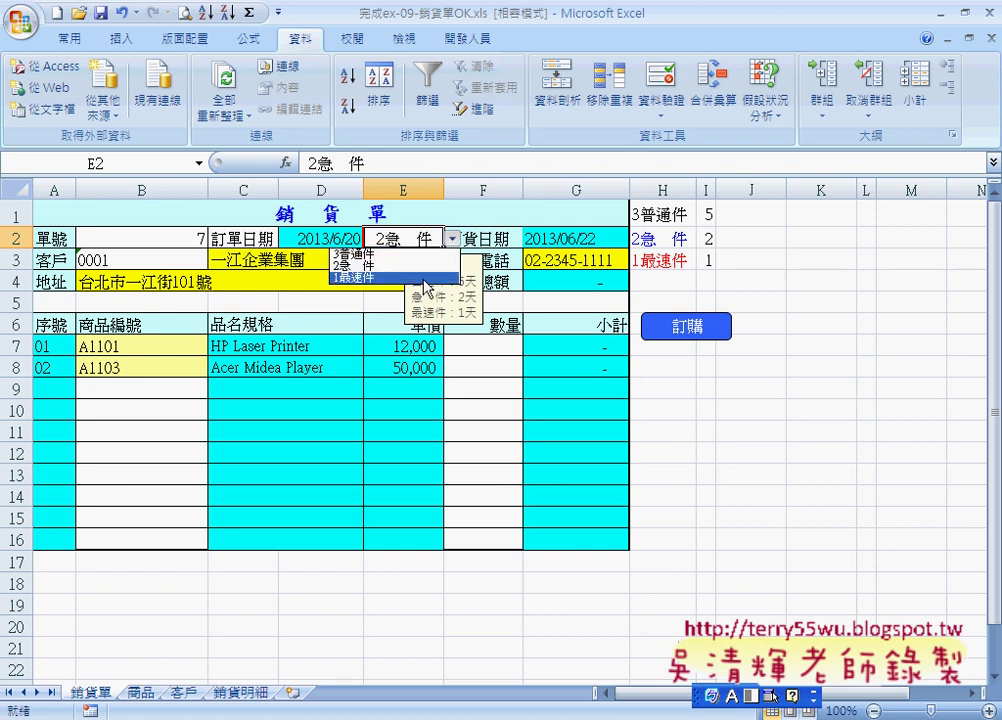
click(423, 279)
- Check the arrival-date formula in G2, the order-date formula in D2 and E2's hint
click(585, 239)
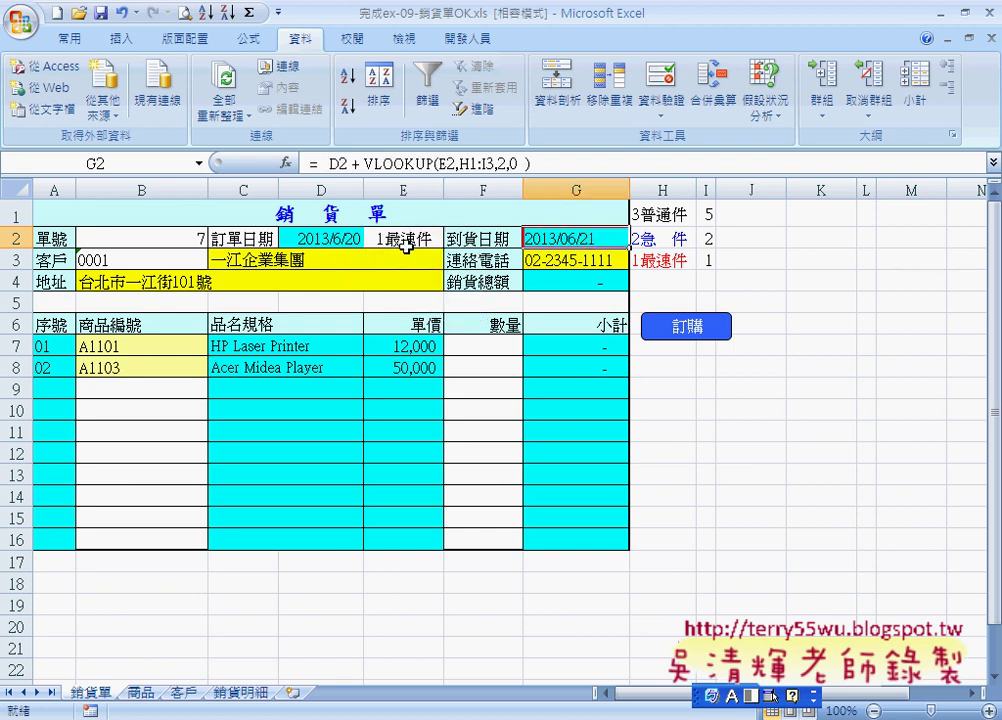
click(324, 244)
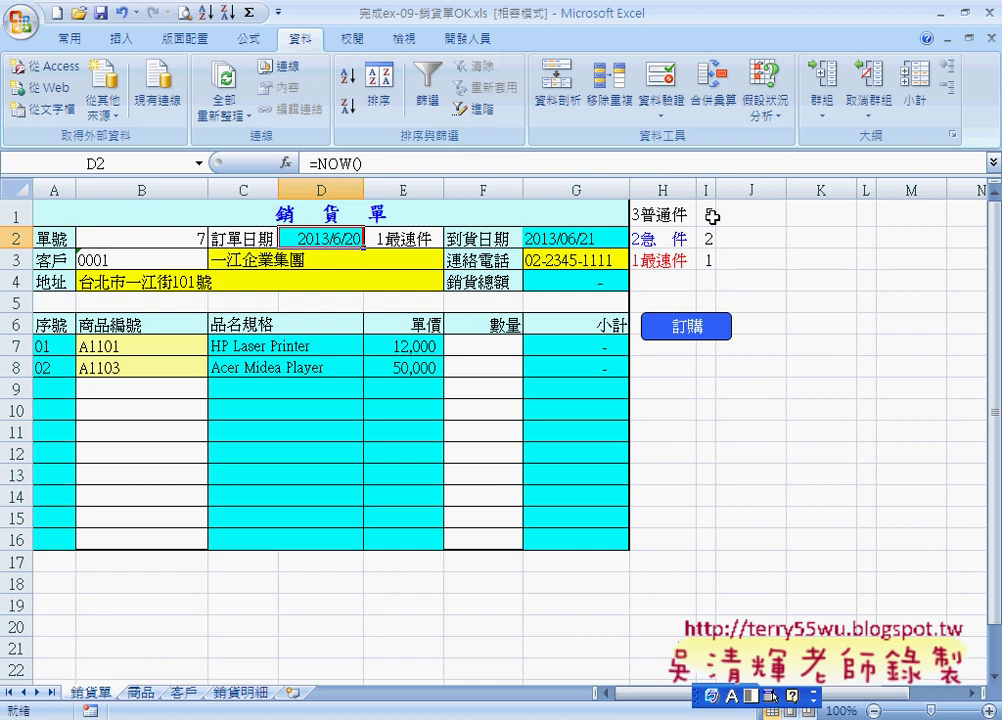
click(568, 244)
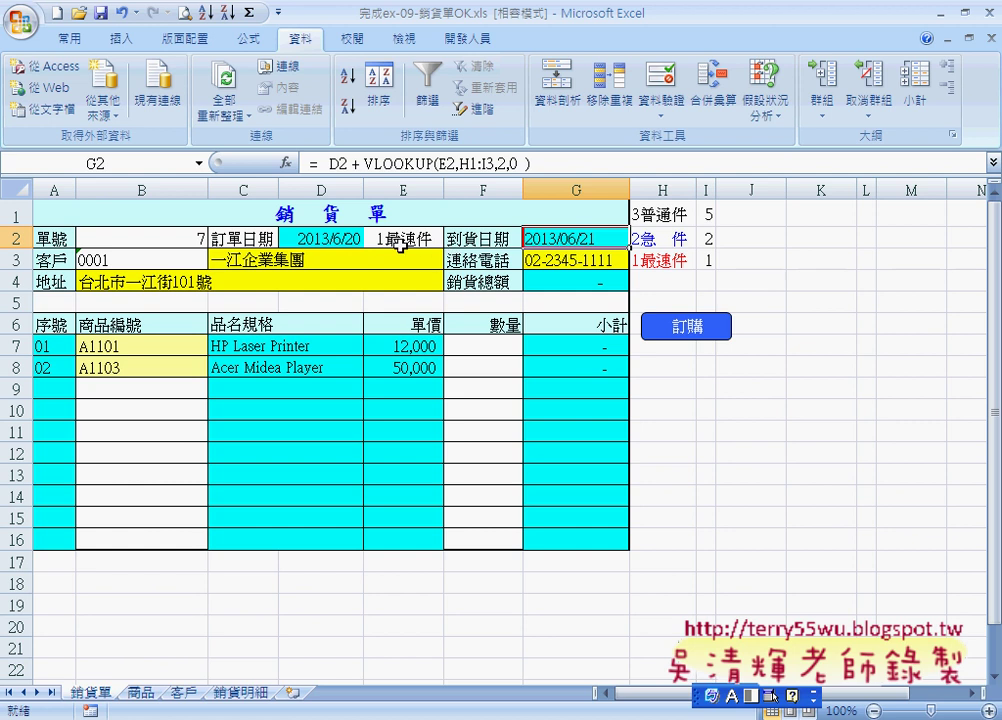
click(440, 241)
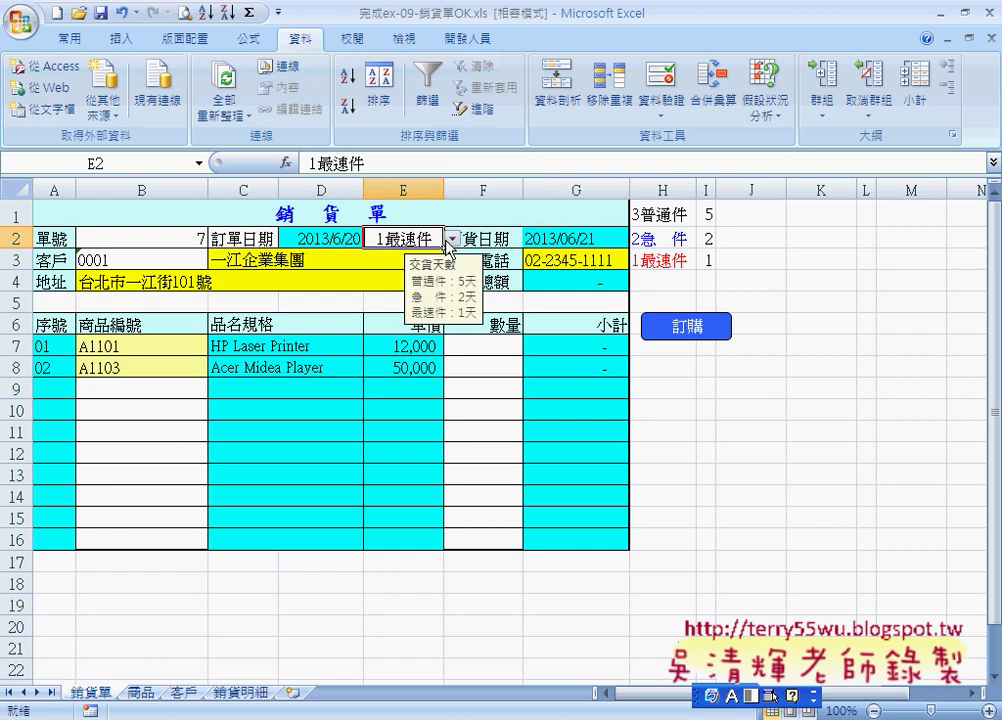
click(577, 237)
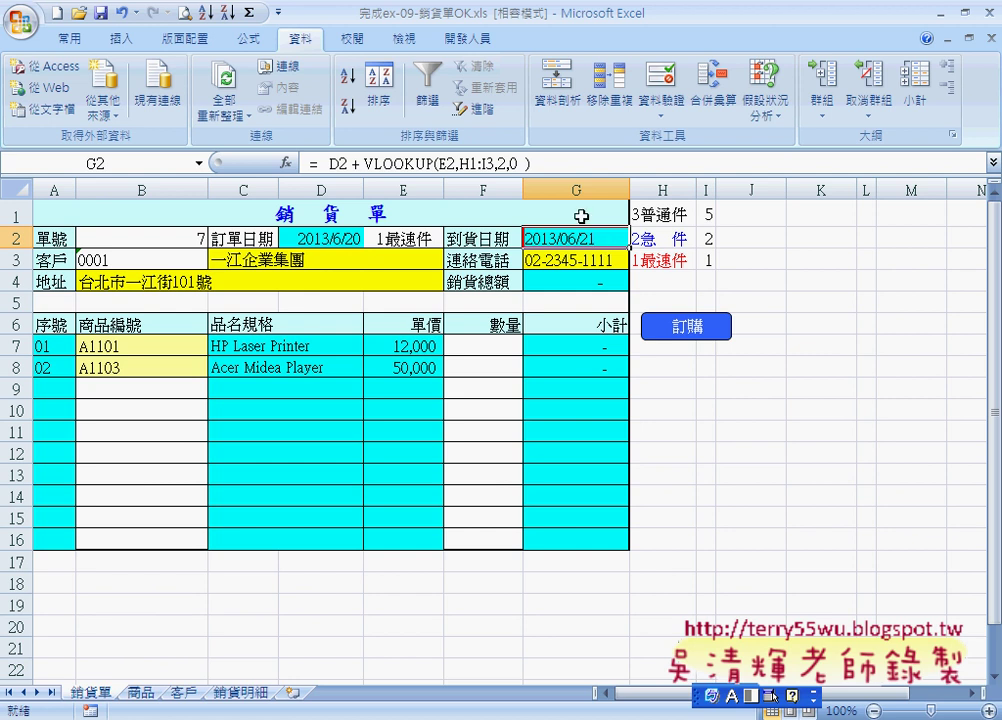
- Compare B3's customer-number list with customer numbers A2:A5 on the 客戶 sheet
click(166, 260)
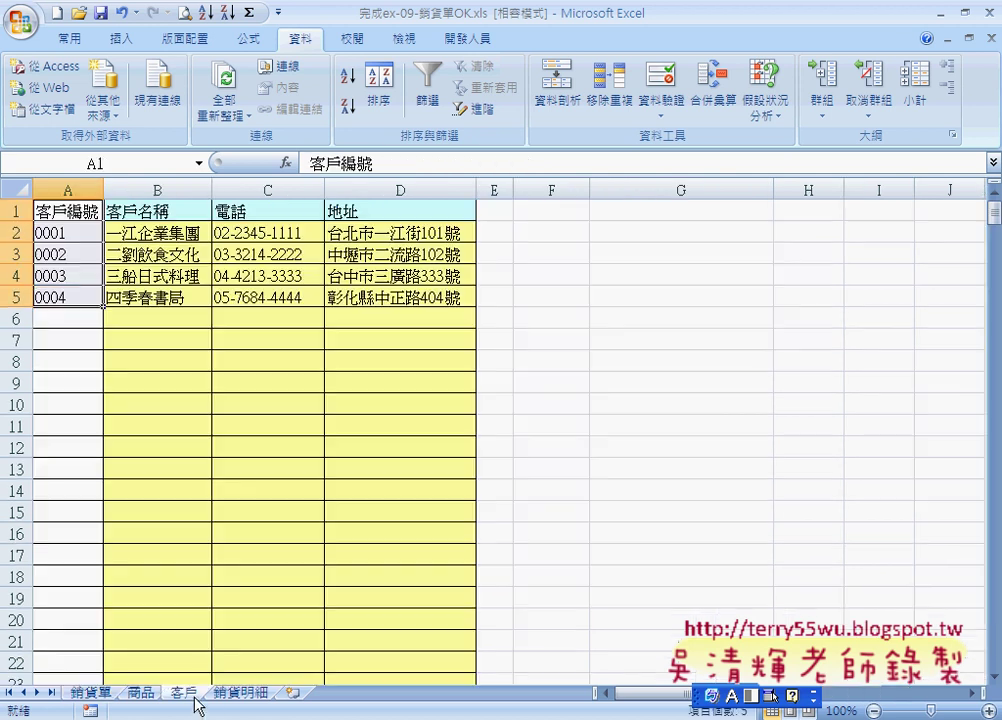
click(195, 697)
click(78, 234)
drag(78, 255, 73, 299)
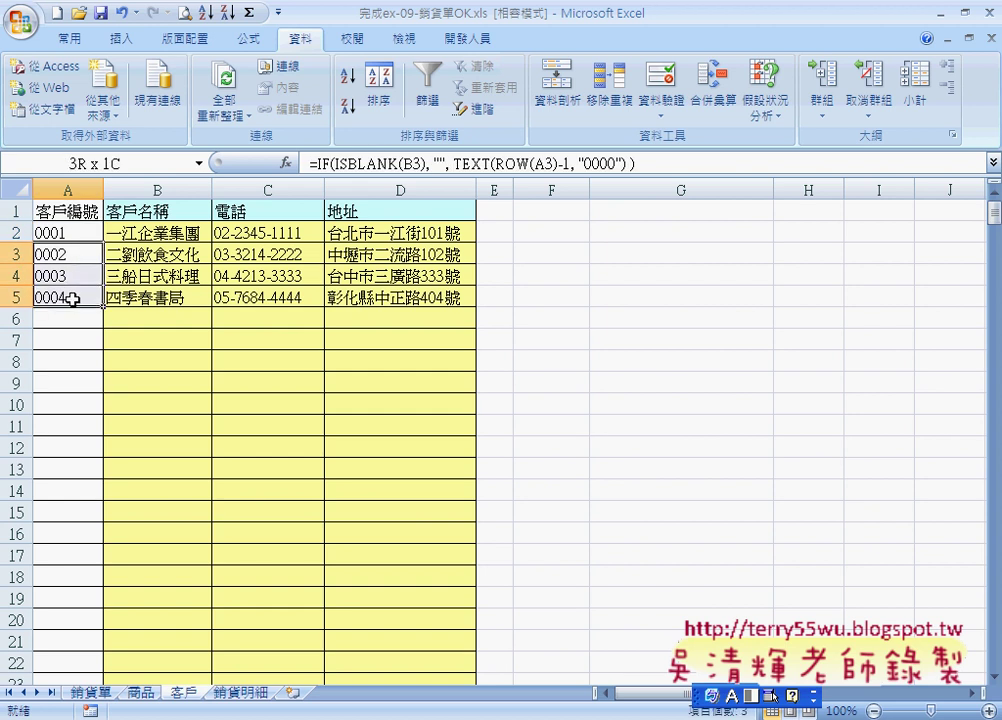
click(91, 692)
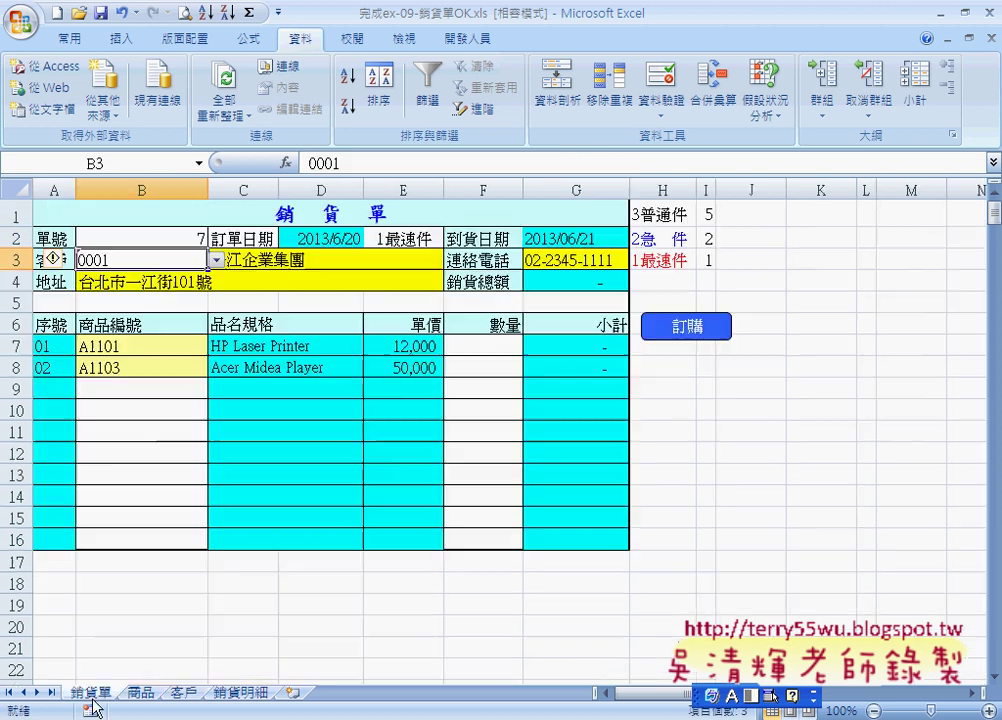
click(216, 260)
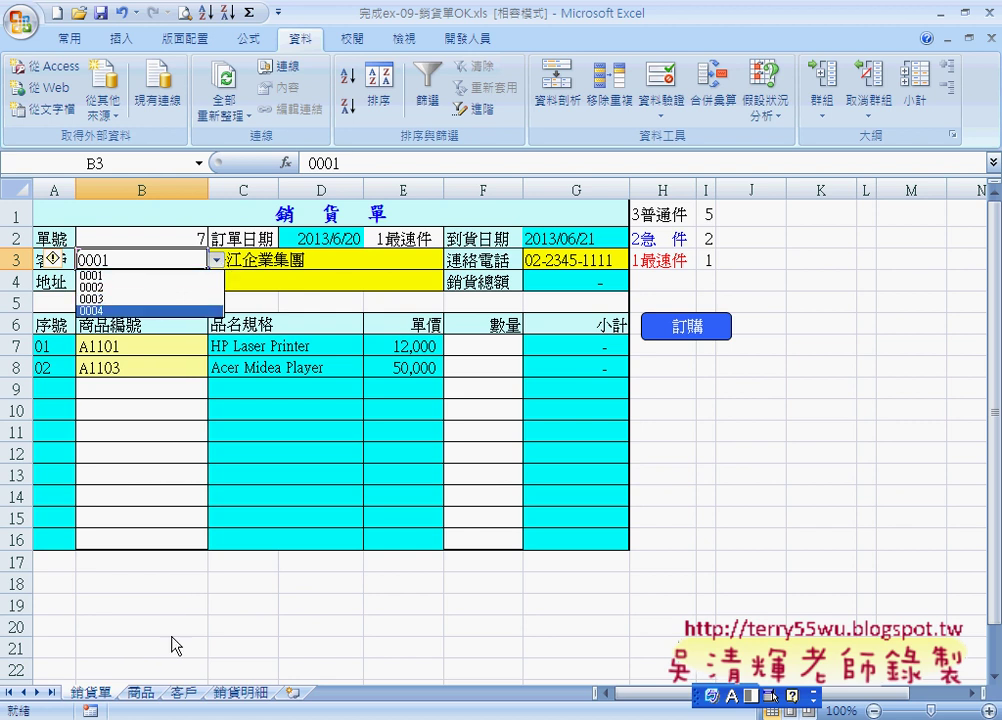
click(185, 693)
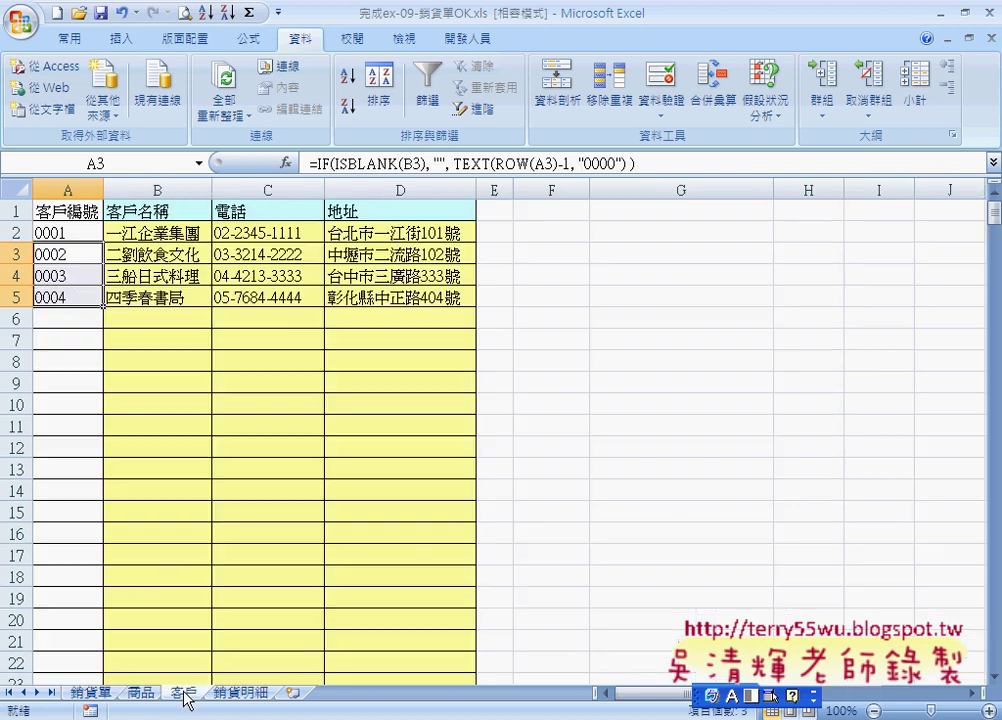
drag(57, 233, 63, 296)
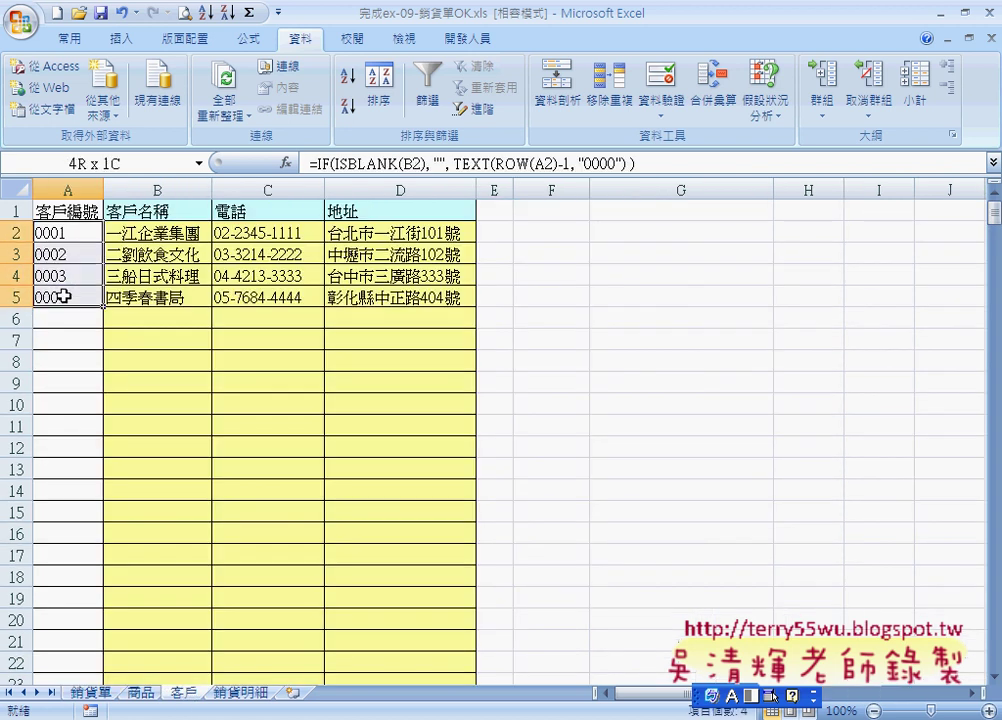
click(101, 694)
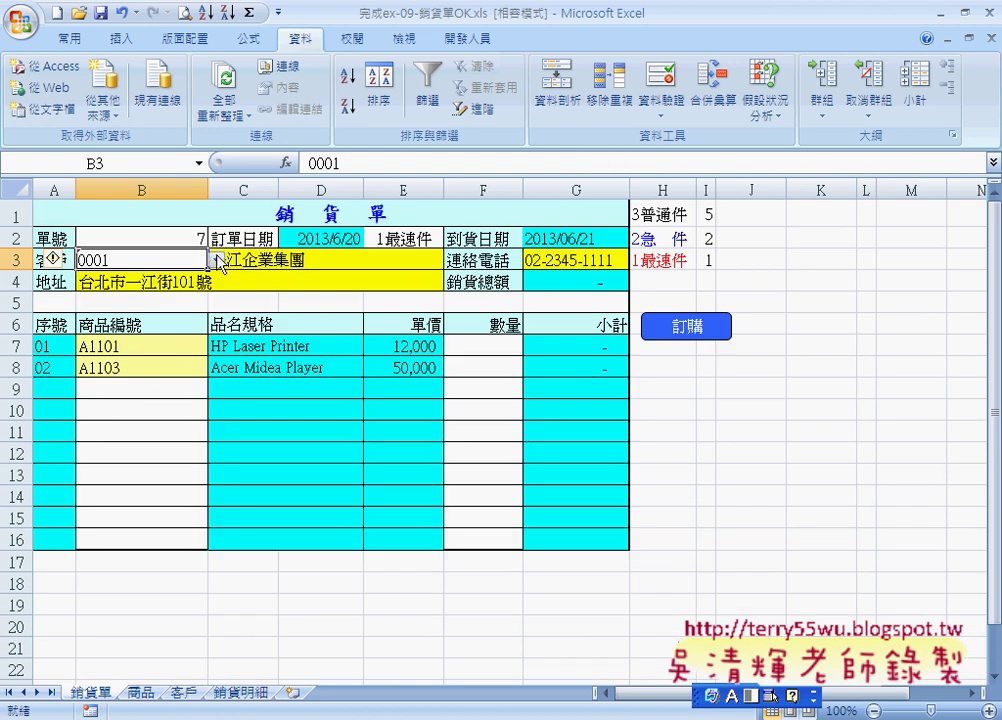
- Choose customer 0002 in B3 and verify the VLOOKUP-filled name, phone and address
click(216, 259)
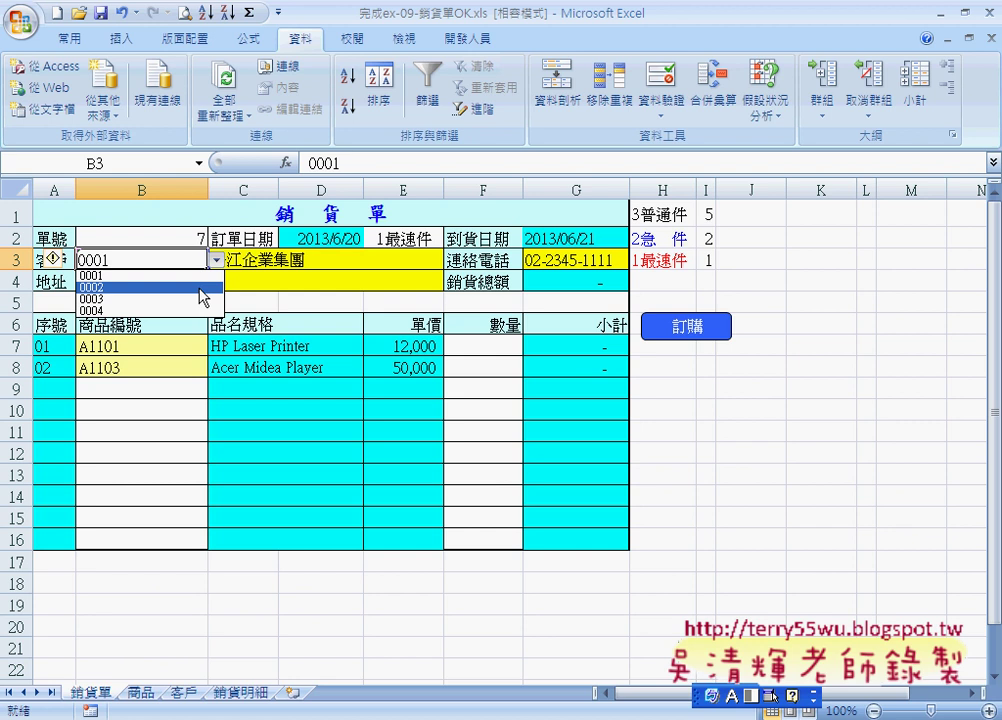
click(203, 288)
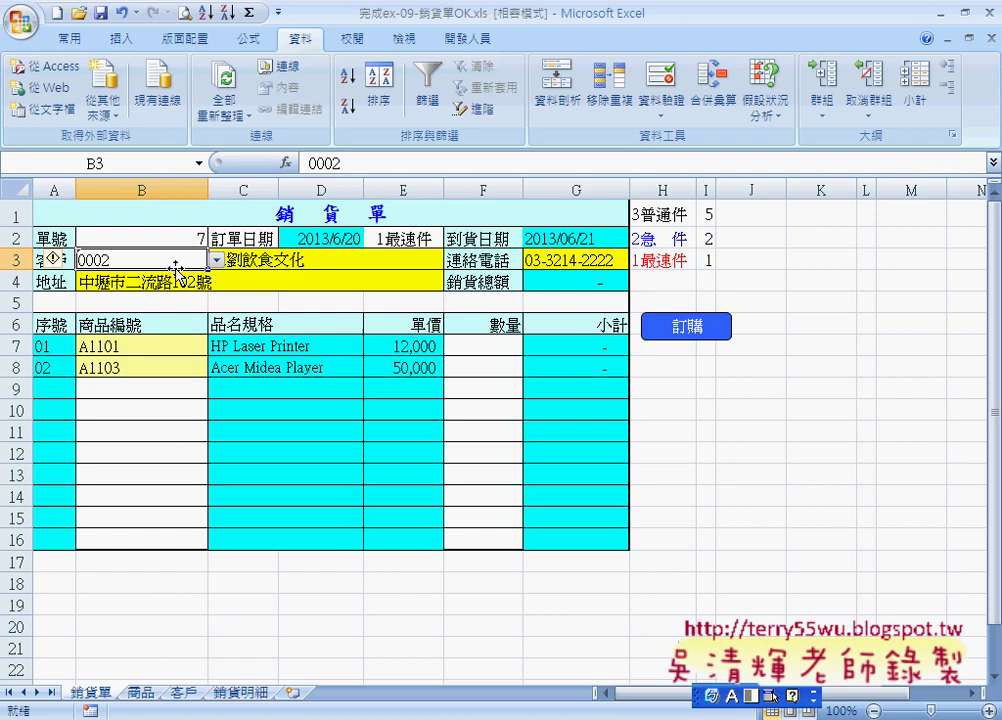
click(275, 260)
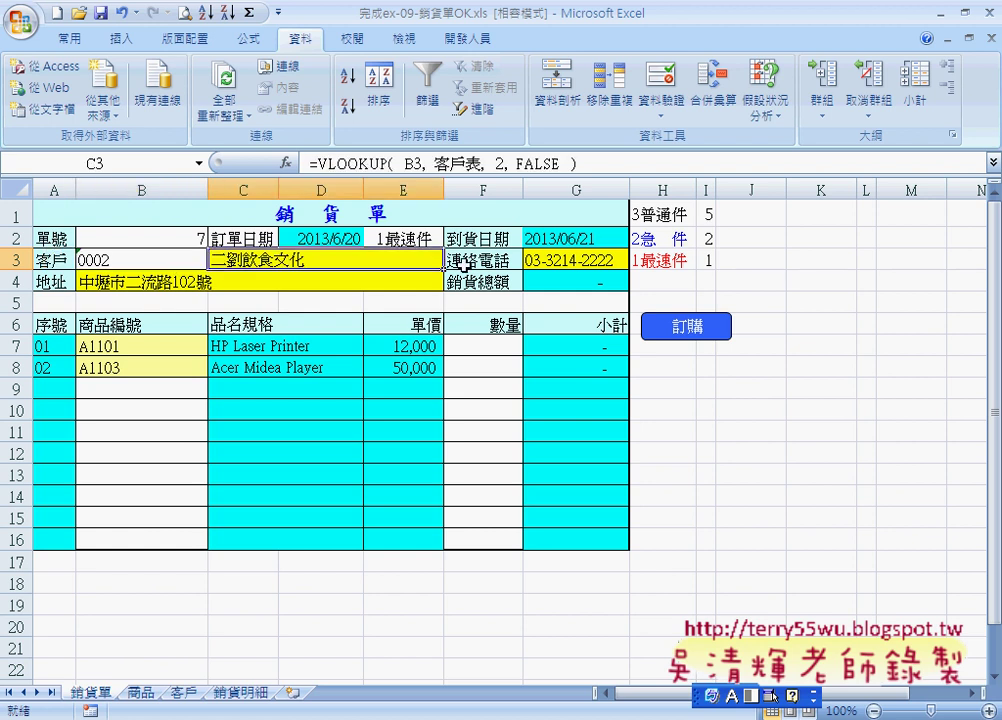
click(573, 261)
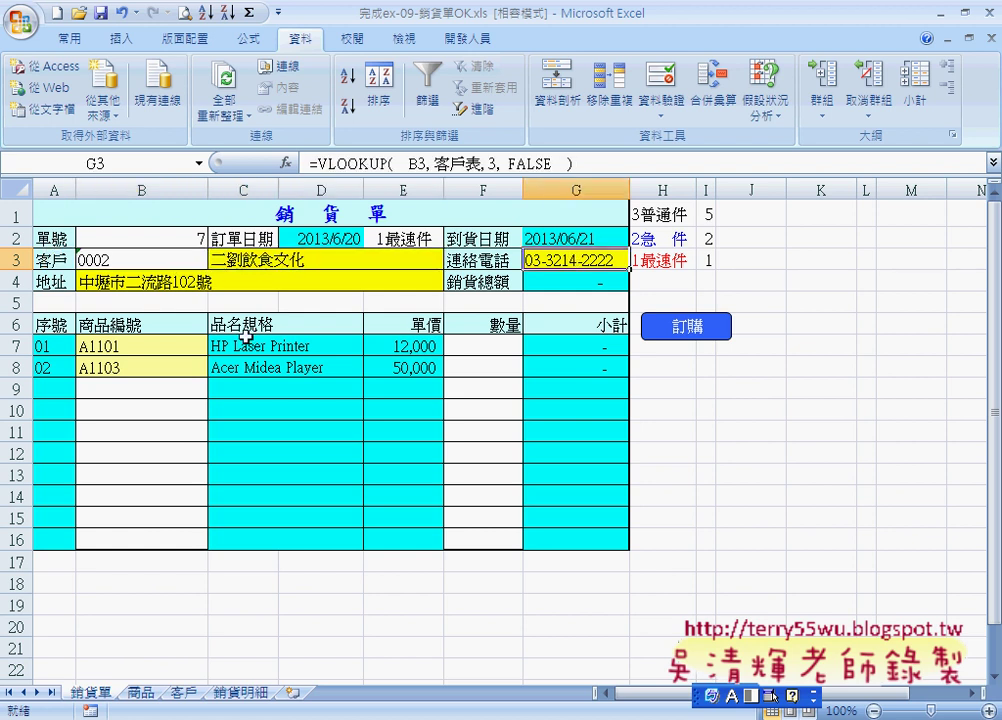
click(118, 285)
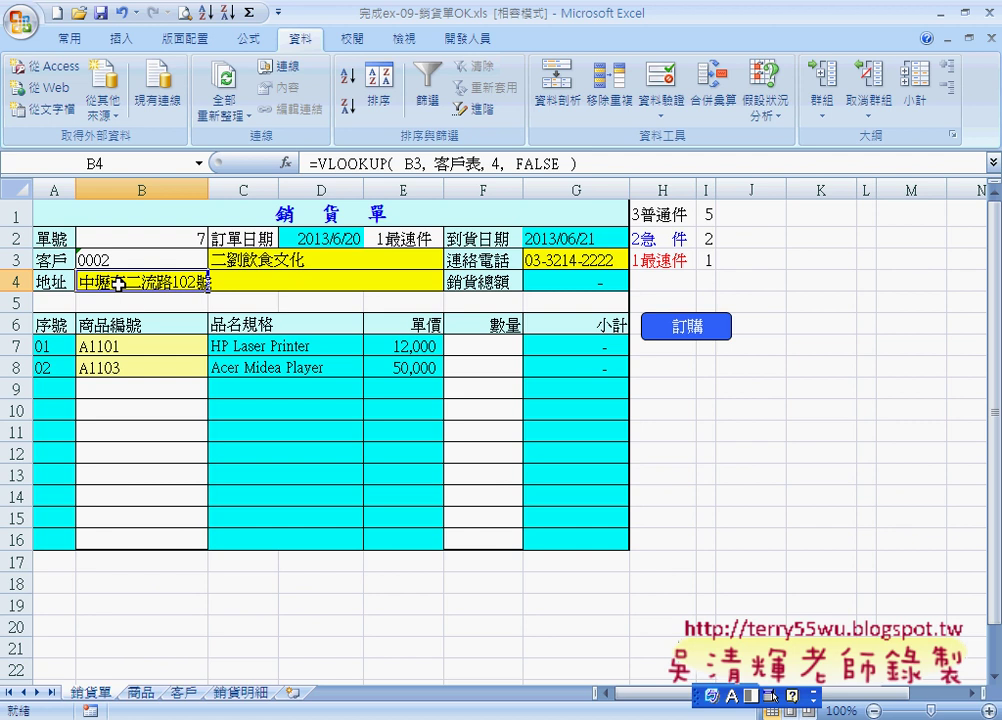
click(127, 347)
click(216, 346)
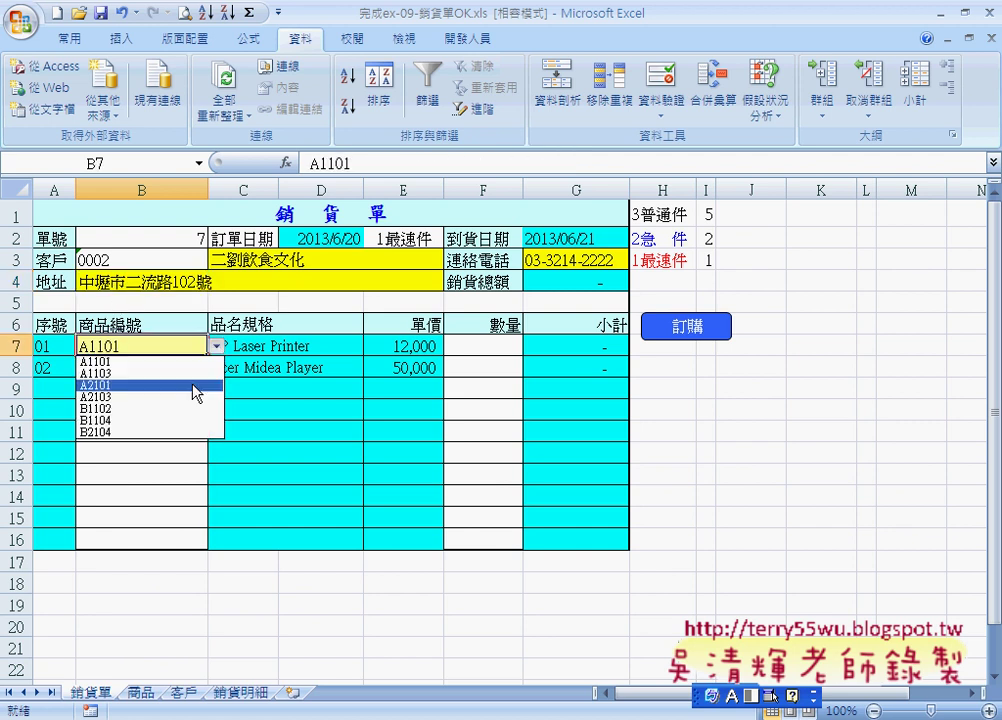
- Make the first item product A2101 with quantity 5
click(192, 386)
click(315, 345)
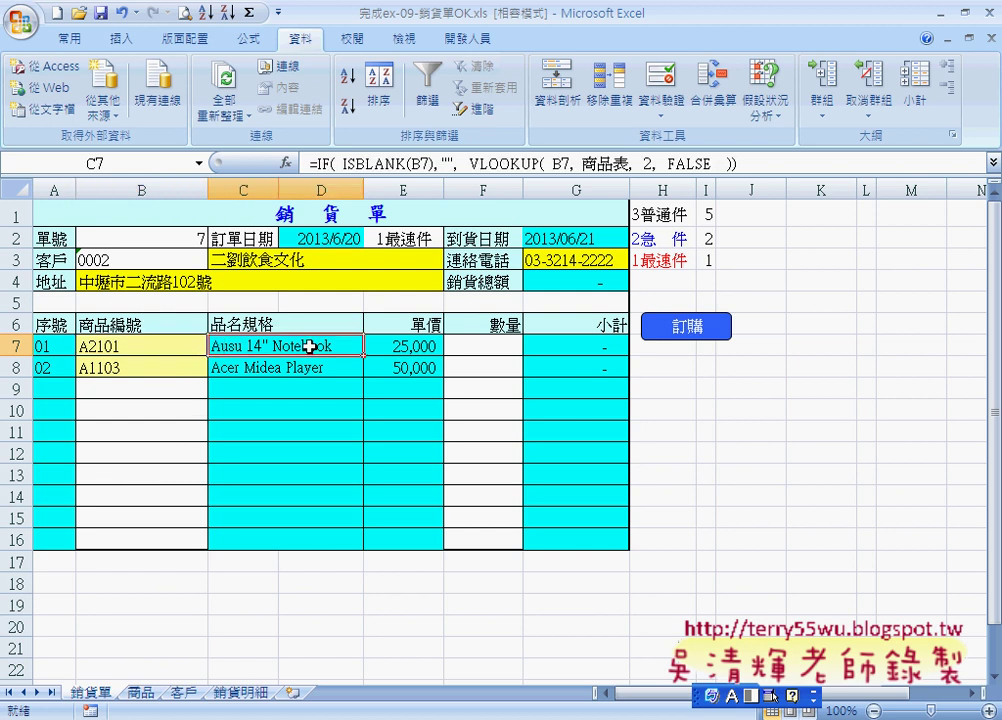
click(510, 350)
click(531, 345)
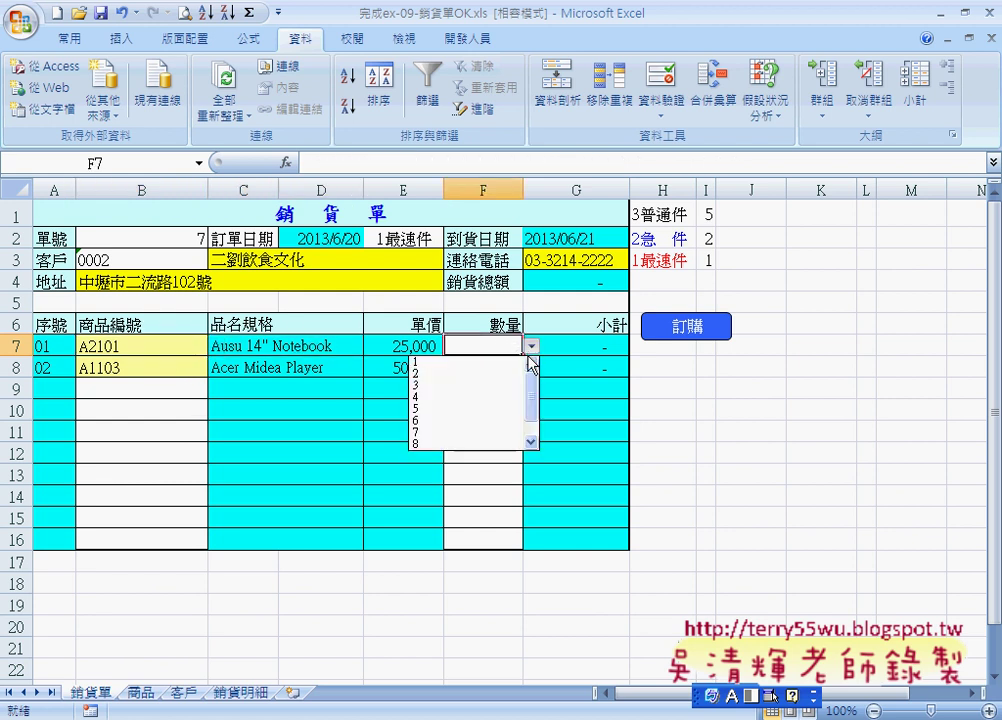
click(532, 441)
scroll(534, 405, up, 1)
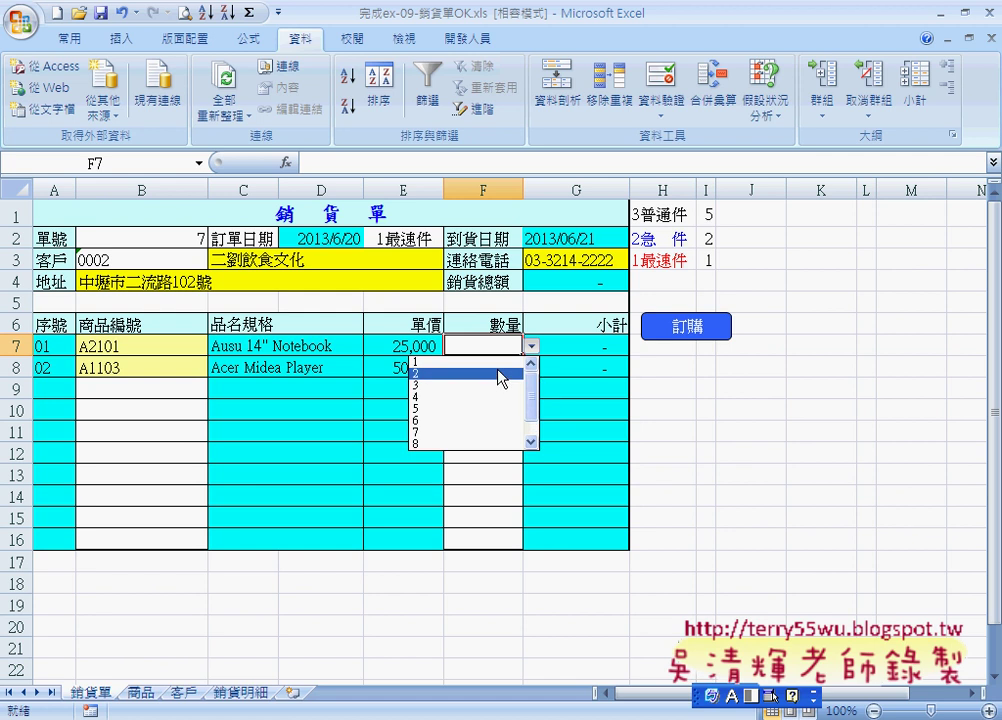
click(449, 409)
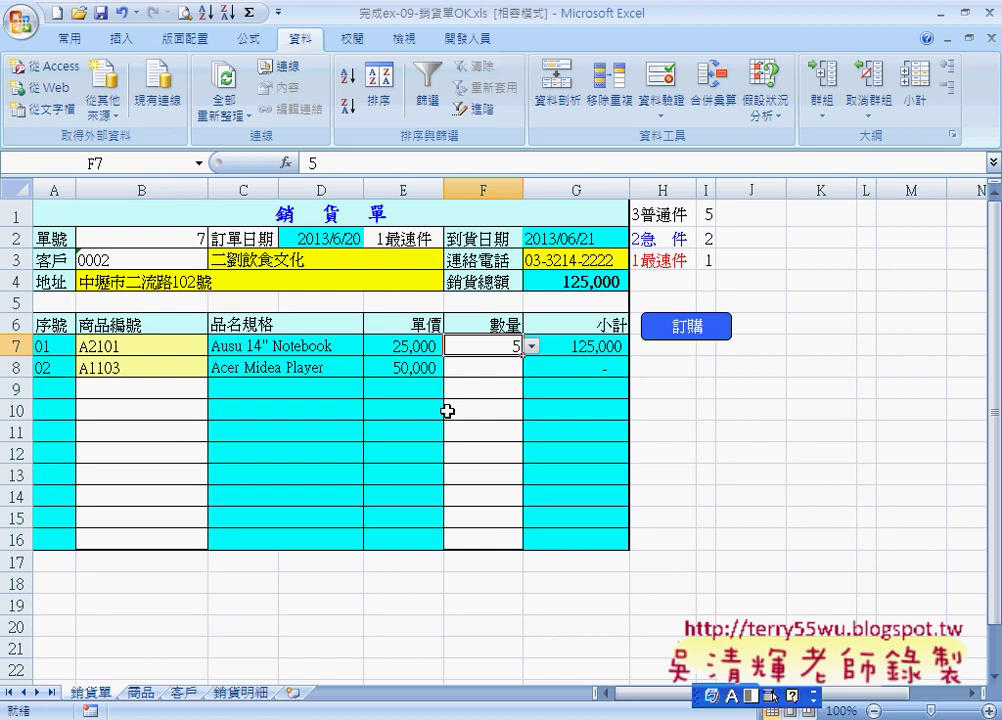
- Set the second item's quantity to 3 and check the 275,000 sales total SUM
click(480, 370)
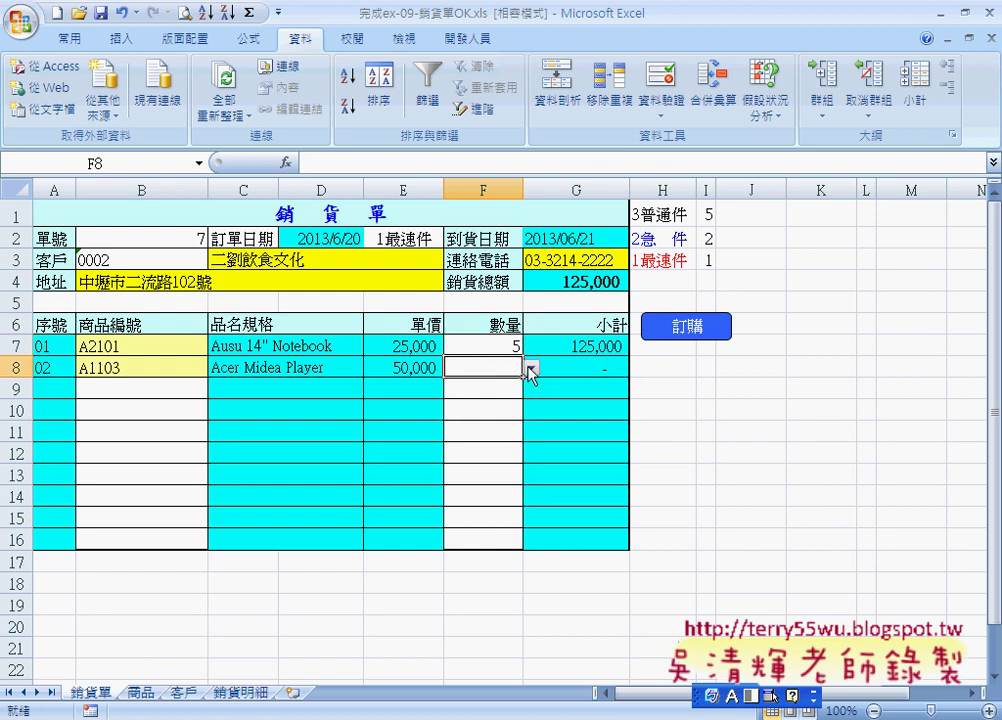
click(530, 370)
click(500, 411)
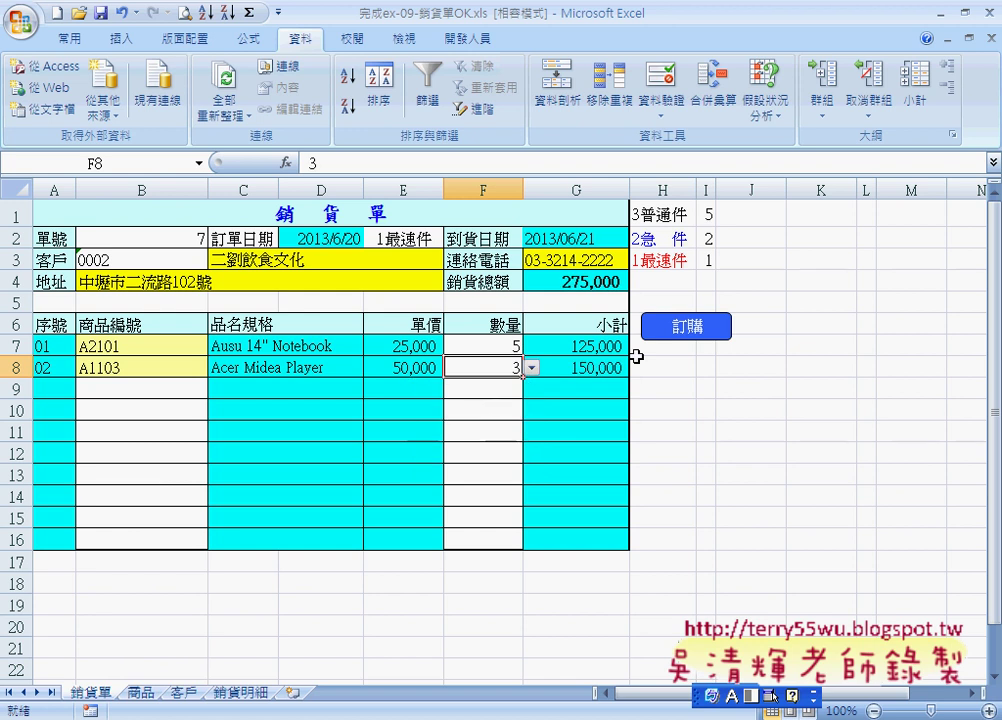
click(591, 283)
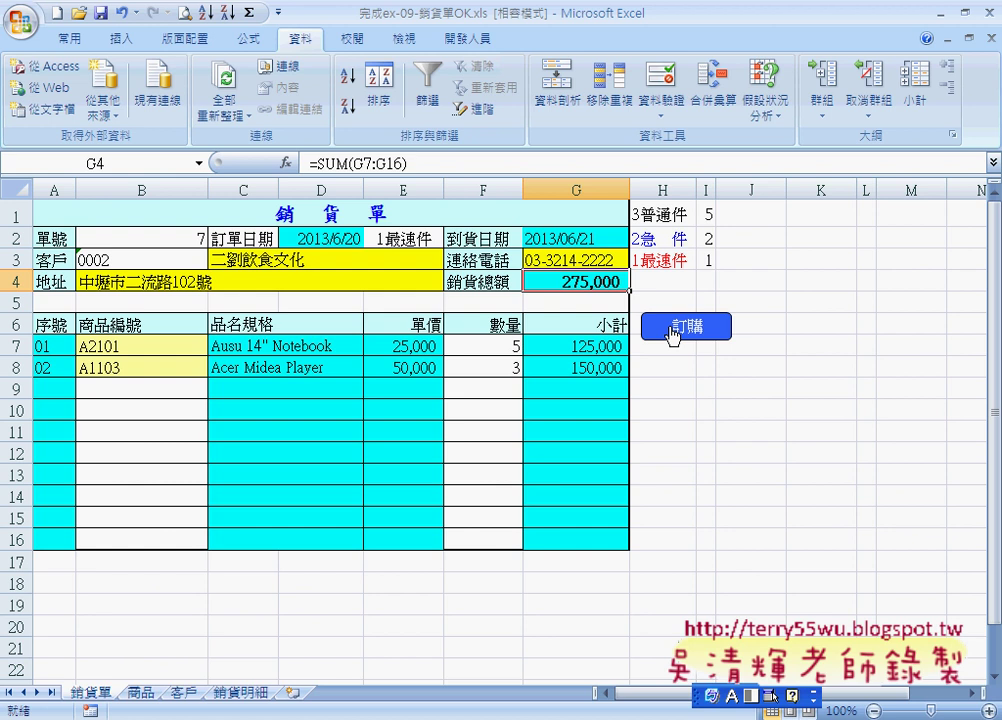
- Switch to the 銷貨明細 sheet to view the recorded sales detail rows
click(245, 693)
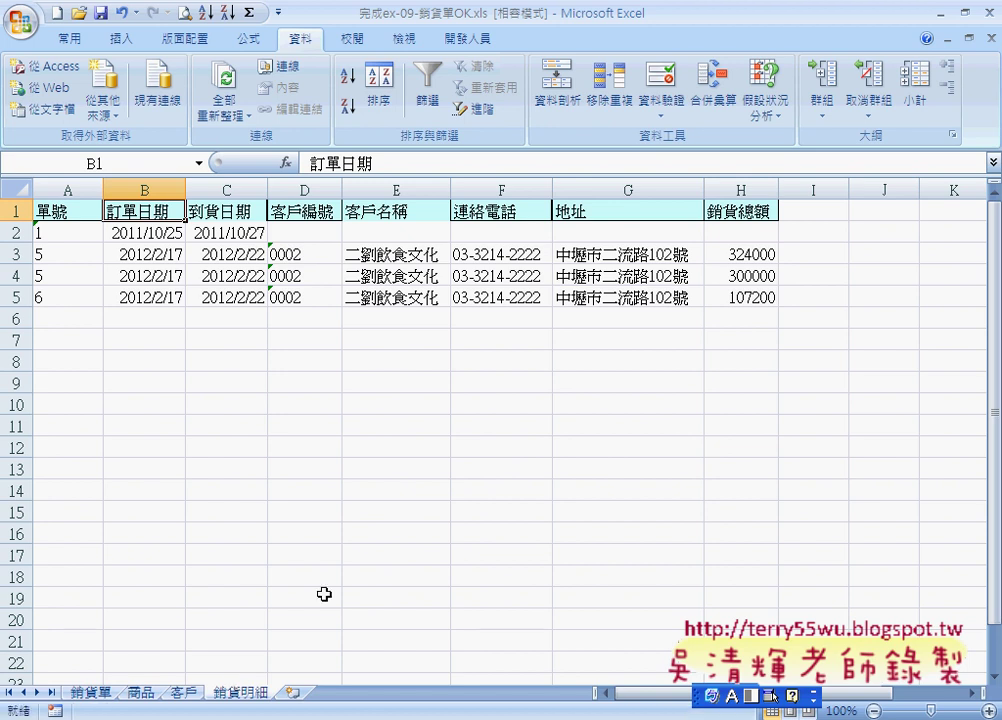
- Return to the 銷貨單 order form showing order 7 totalling 275,000
click(91, 692)
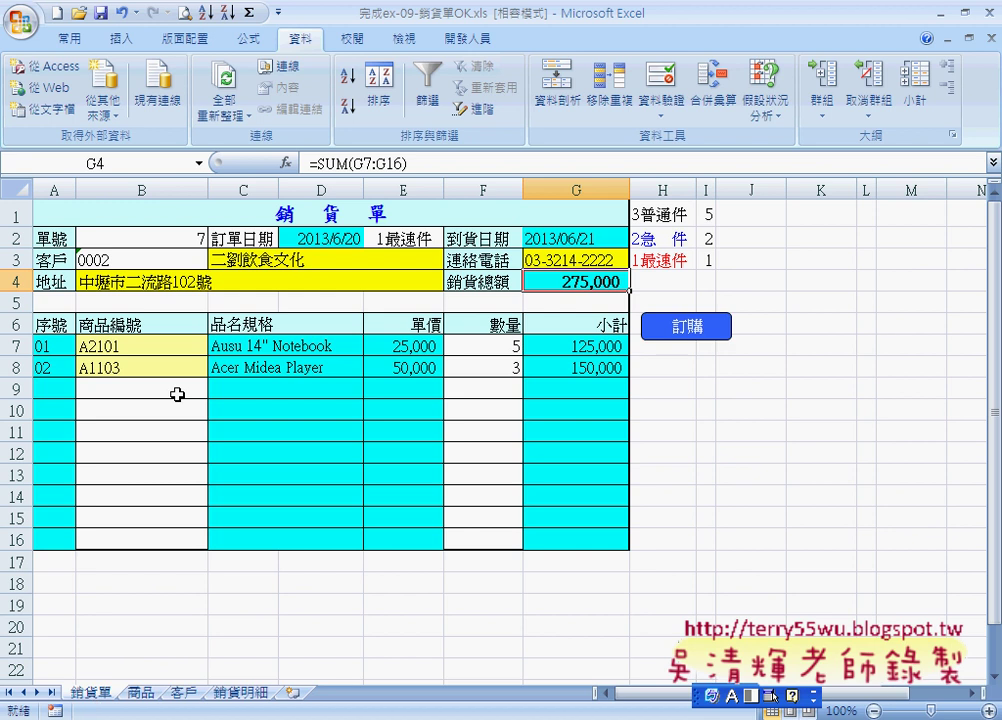